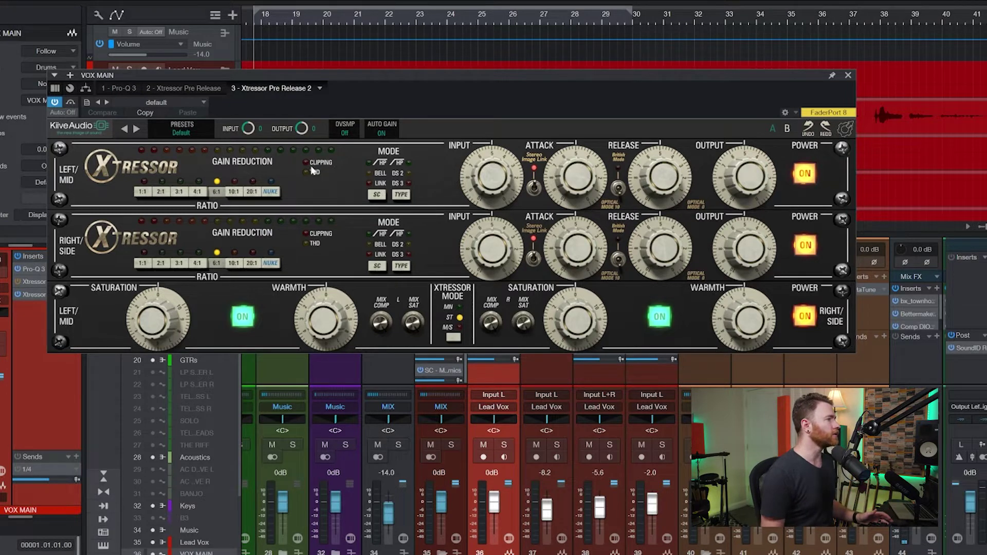
Audition the compression ratios 10:1, 4:1, 3:1, 2:1 and 1:1, and return the ratio to 6:1.
left_click(234, 191)
left_click(198, 192)
left_click(178, 191)
left_click(160, 191)
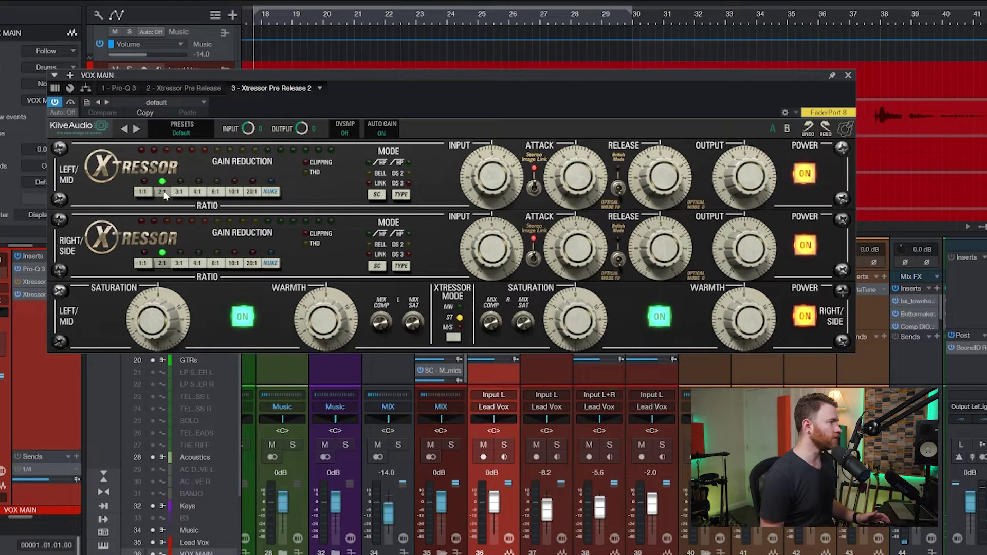
left_click(142, 191)
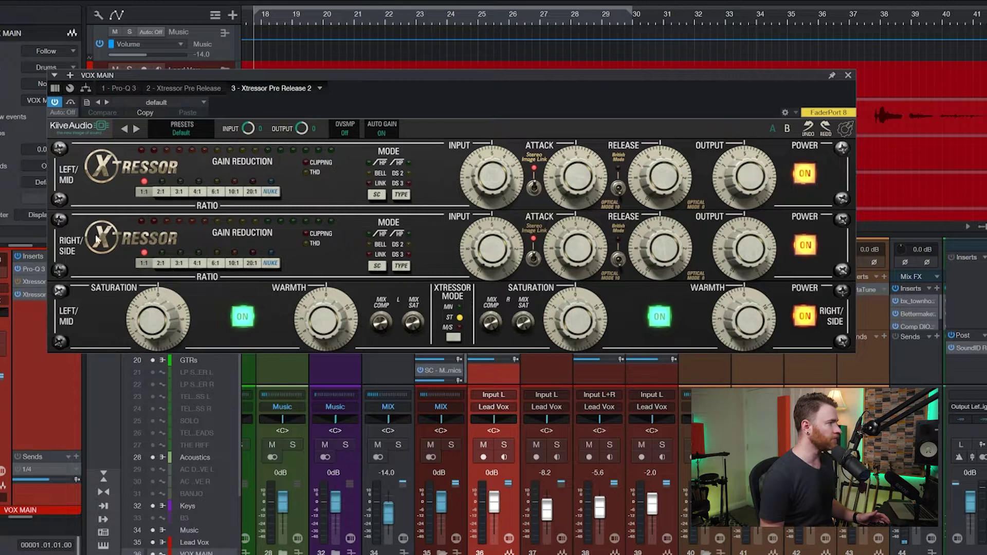
left_click(199, 191)
left_click(218, 191)
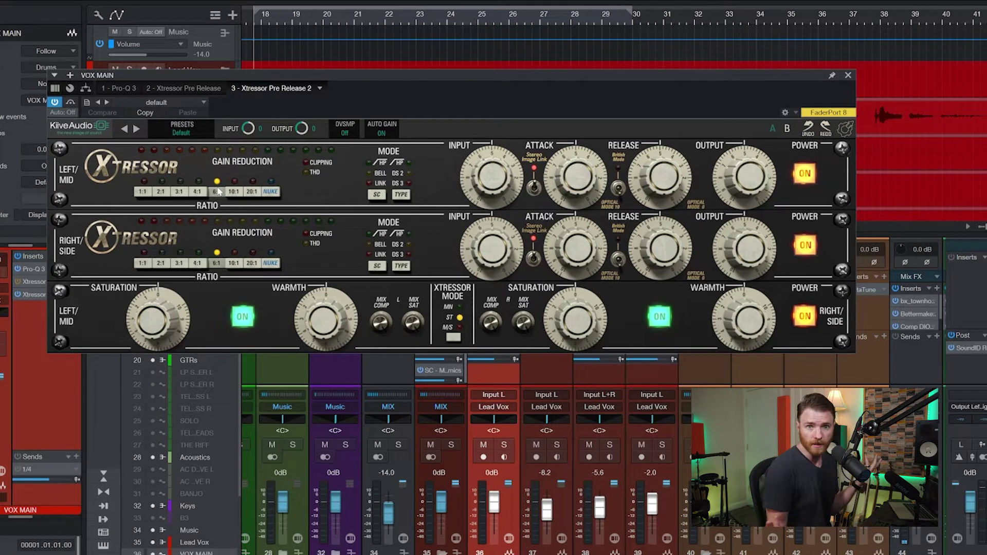
Cycle the sidechain mode through its HF, Bell and Link combinations and return it to off.
left_click(377, 196)
left_click(378, 197)
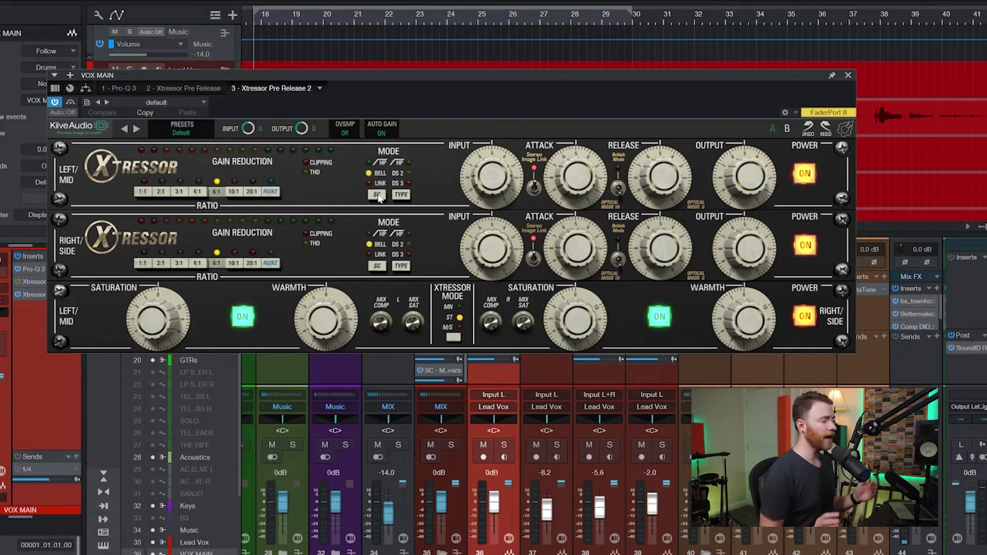
left_click(377, 196)
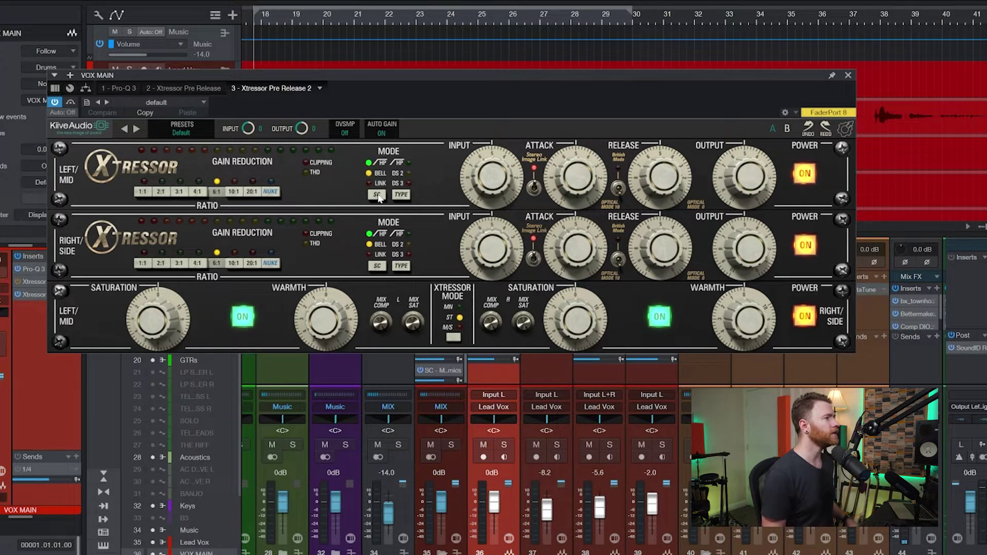
left_click(378, 196)
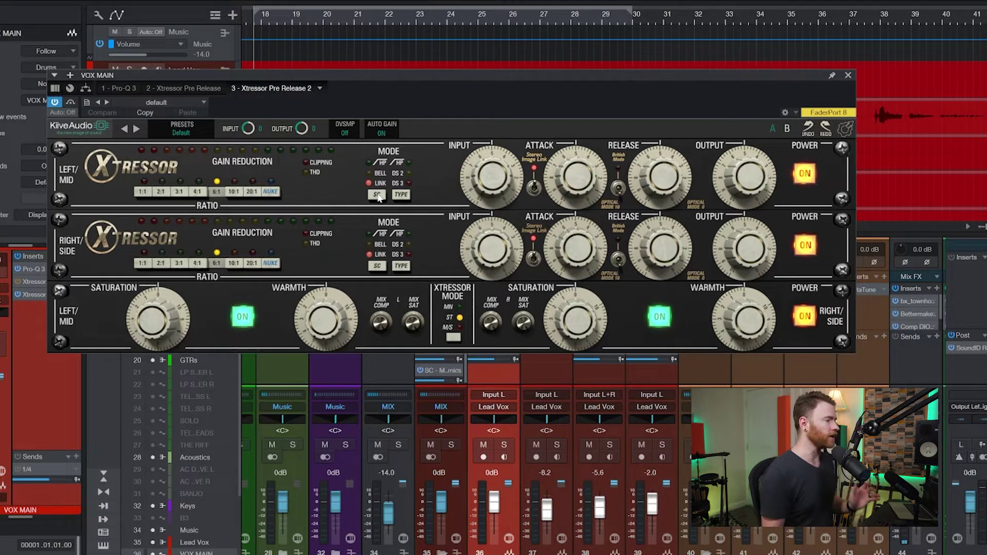
left_click(377, 196)
left_click(378, 195)
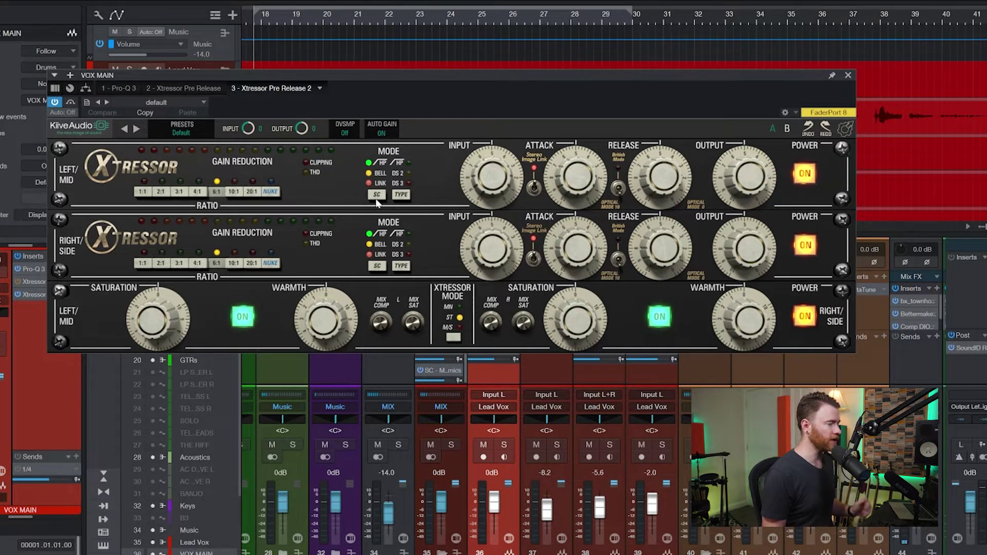
left_click(375, 198)
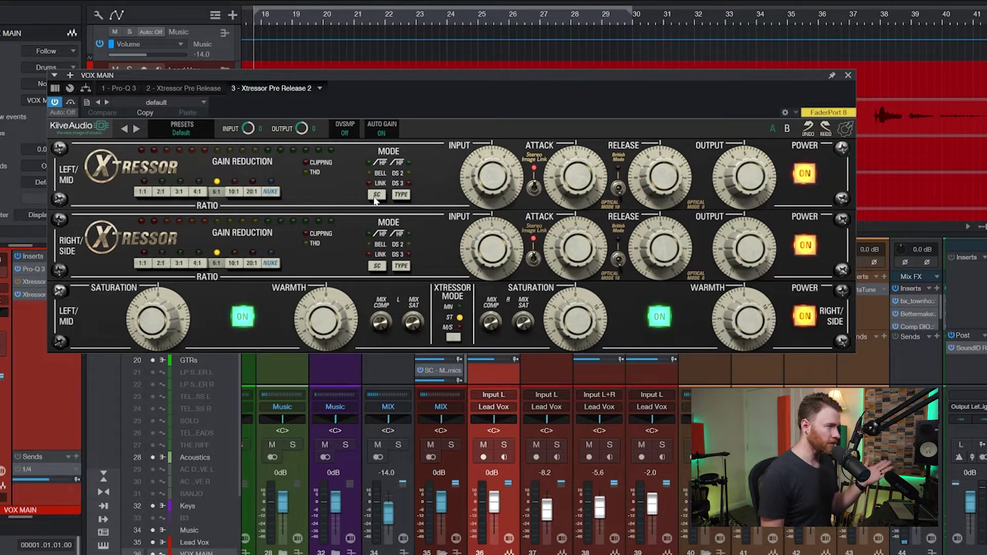
Cycle the type mode through HF, DS 2, DS 3 and HF with DS 3, and return it to off.
left_click(406, 197)
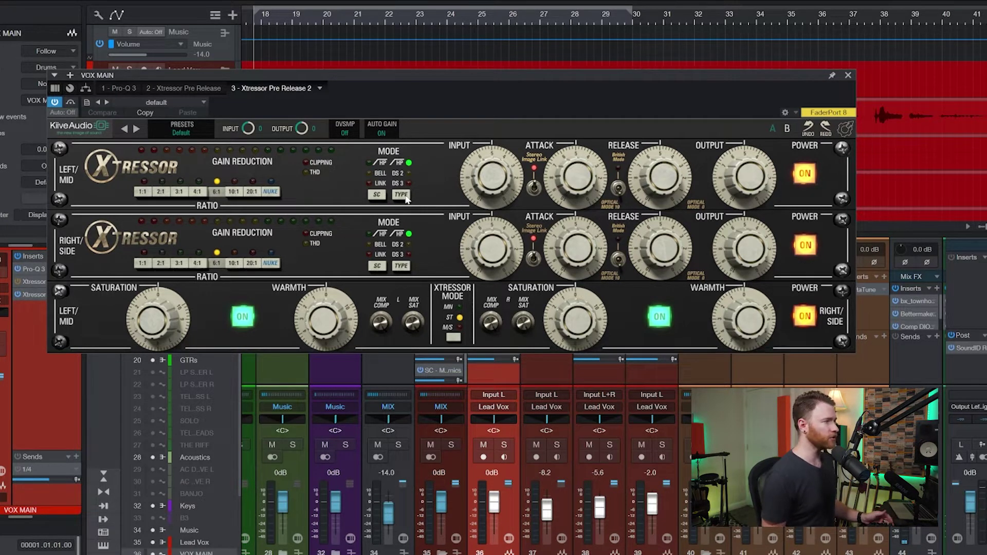
left_click(401, 194)
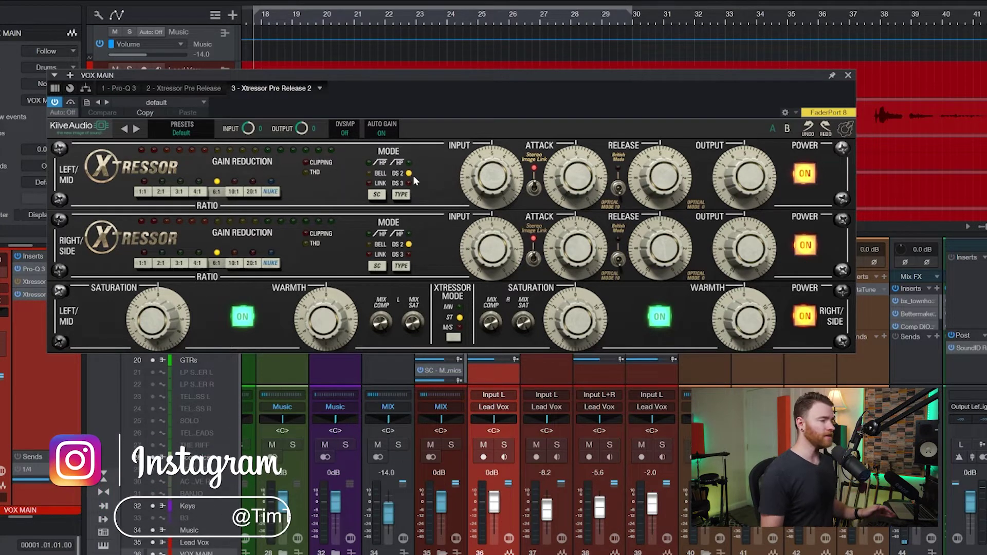
left_click(401, 195)
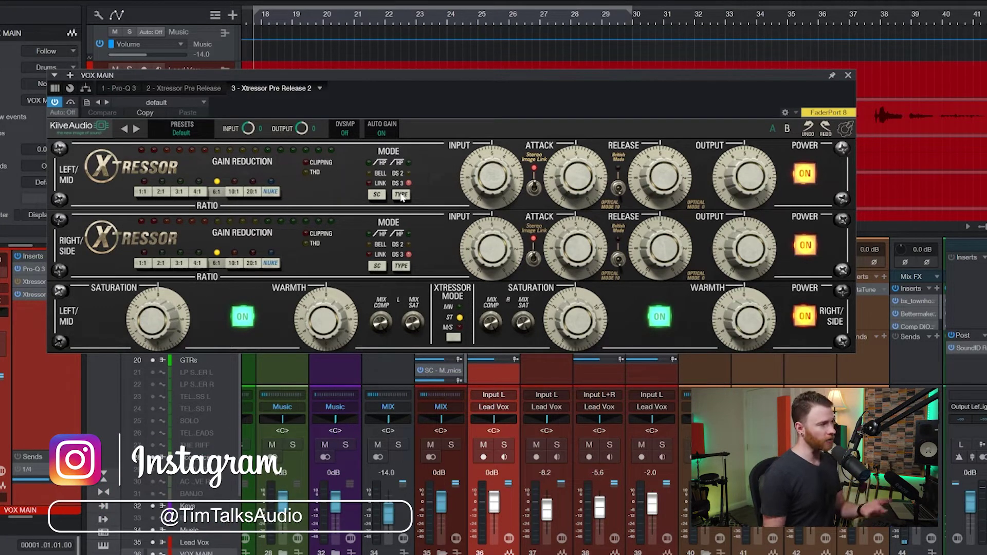
left_click(401, 195)
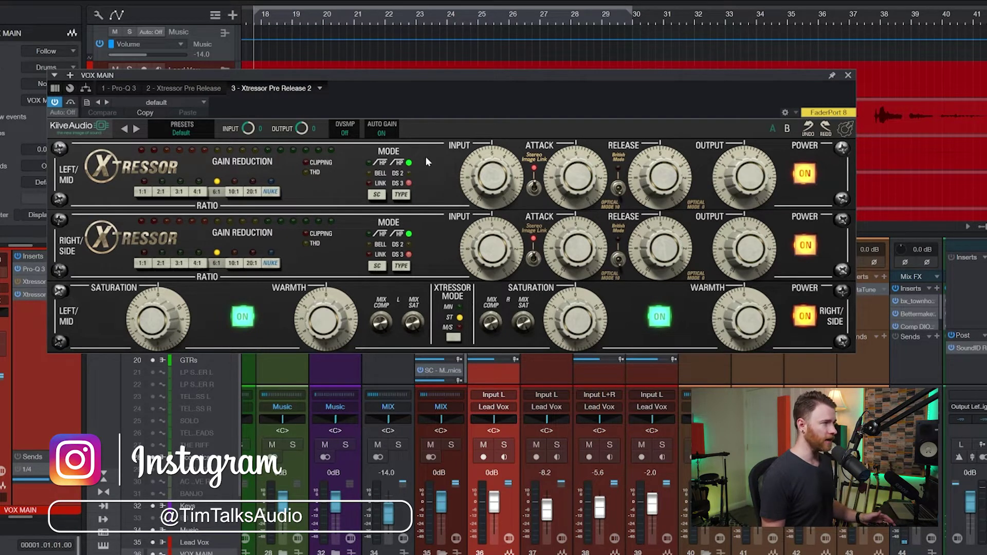
left_click(410, 192)
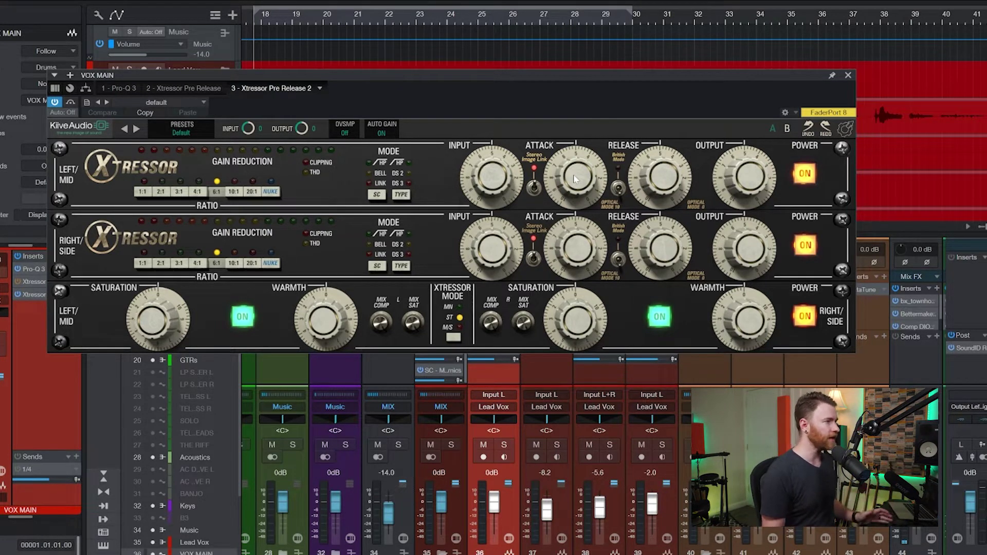
Try the Left/Mid attack at 0.00 and 5.86, reset it to default, and test the release control.
left_click_drag(574, 179, 575, 270)
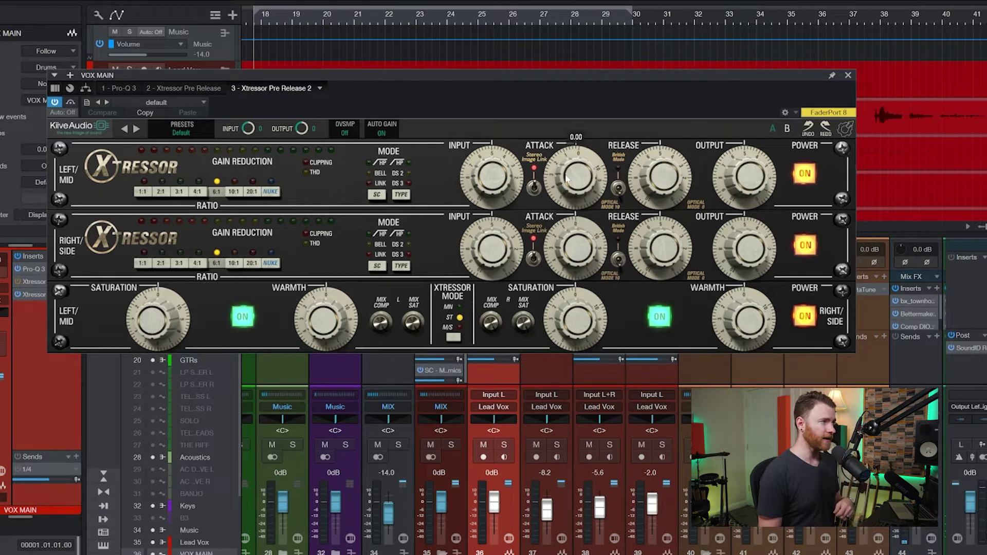
left_click_drag(567, 179, 575, 225)
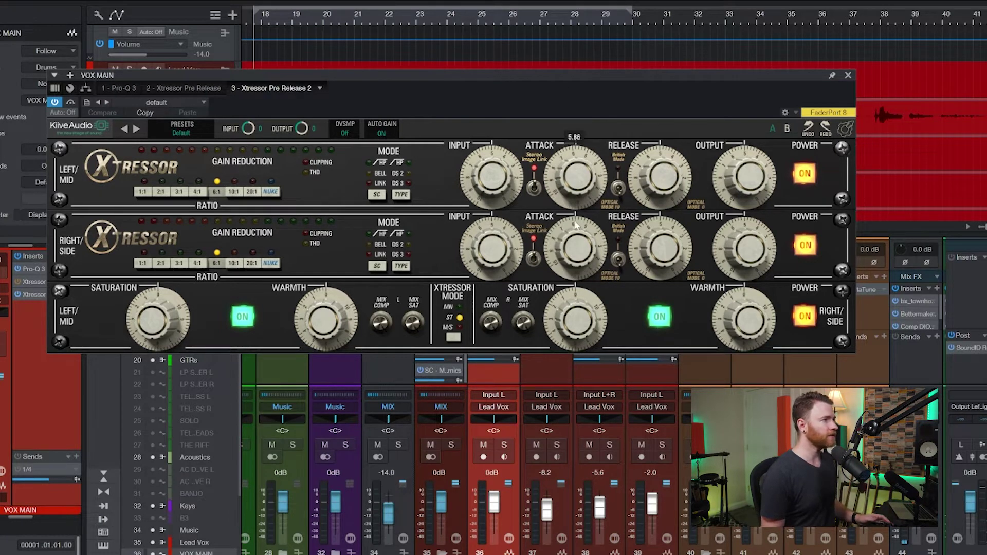
double_click(576, 184)
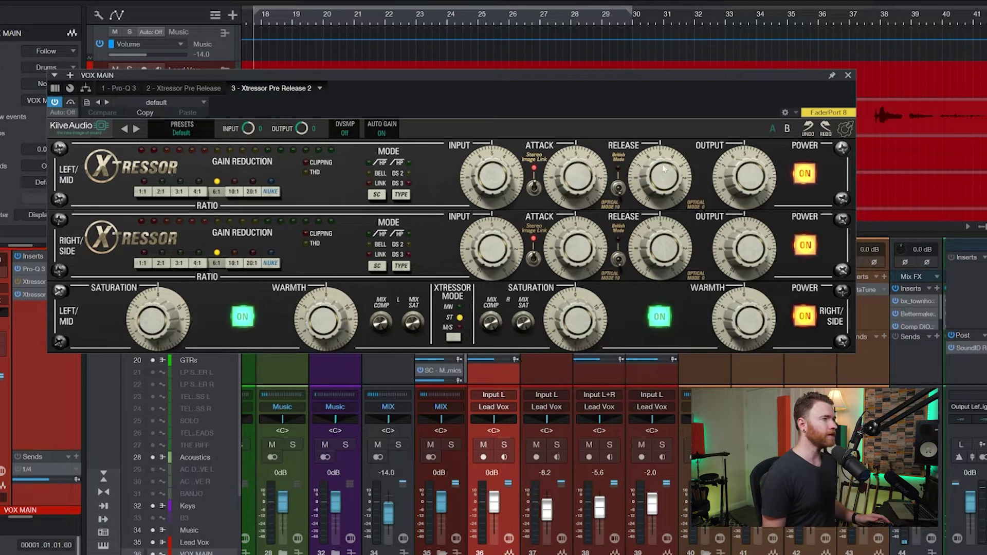
mouse_move(663, 170)
left_mouse_down()
mouse_move(661, 277)
mouse_move(644, 26)
mouse_move(654, 182)
left_mouse_up()
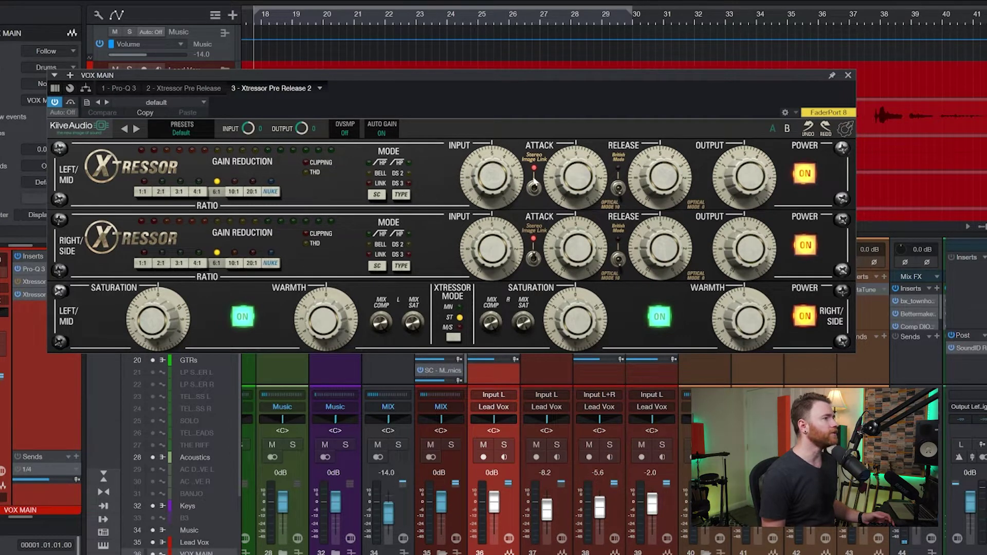
Disable Stereo Image Link, test the Left/Mid input control on its own, and re-enable the link.
left_click(533, 187)
left_click(534, 187)
left_click(533, 186)
left_click(534, 186)
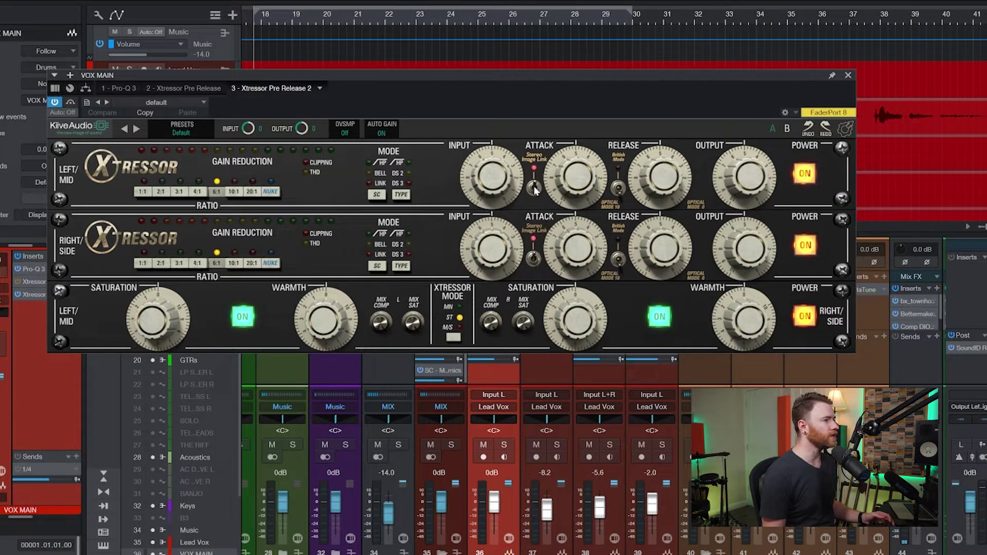
left_click(534, 186)
left_click_drag(492, 166, 468, 240)
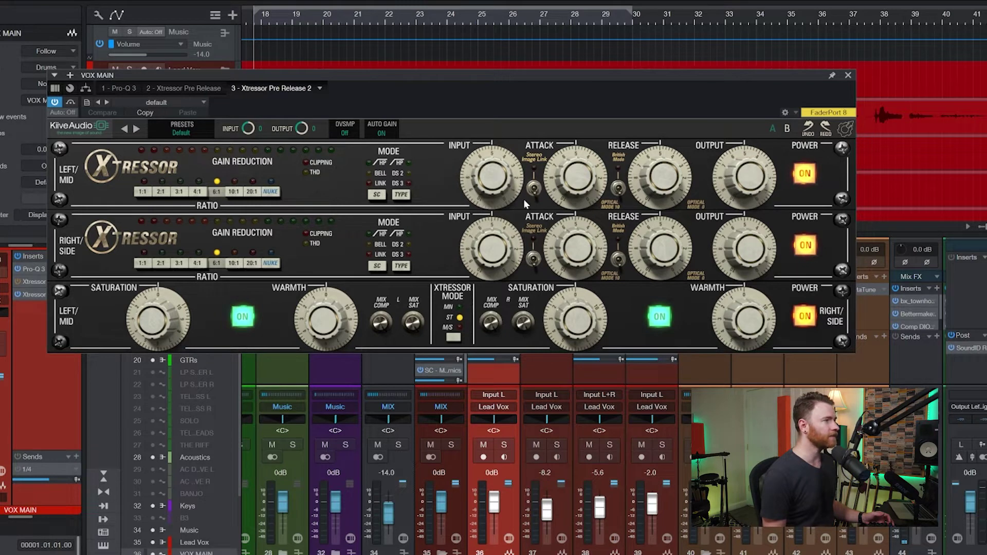
left_click(534, 187)
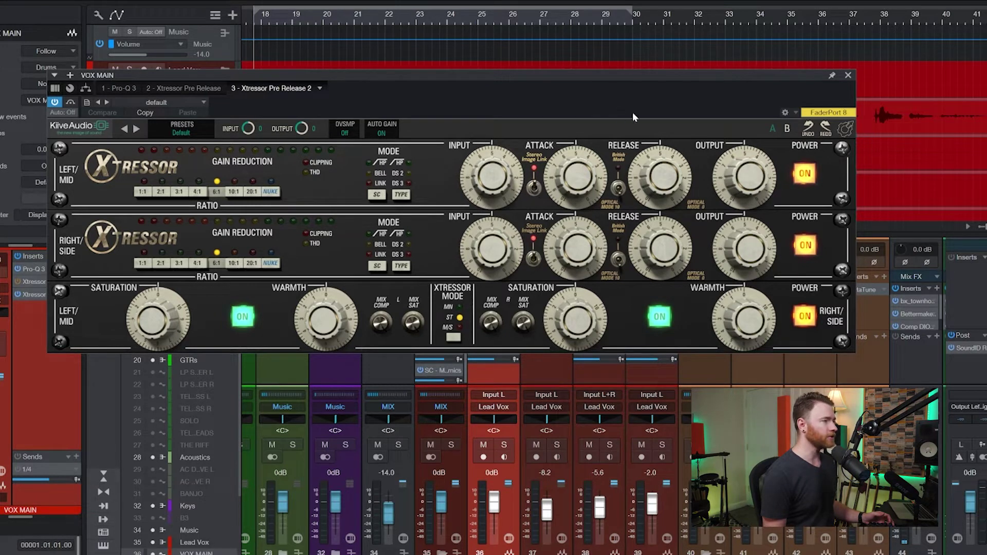
Switch British Mode on and back off for the Left/Mid channel.
left_click(617, 190)
left_click(617, 190)
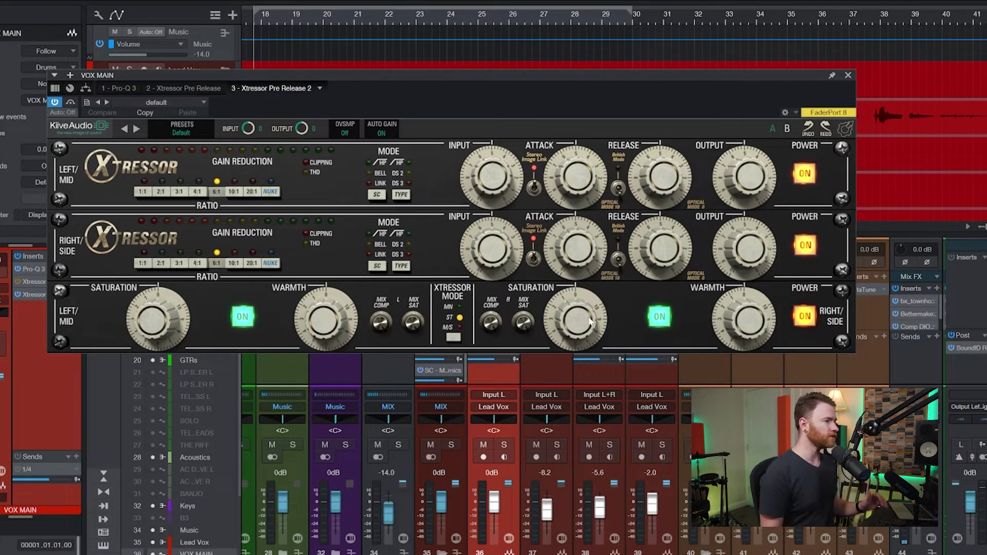
Test the Left/Mid saturation and warmth controls, and power the saturation section off and back on.
mouse_move(146, 308)
left_mouse_down()
mouse_move(141, 277)
mouse_move(149, 293)
left_mouse_up()
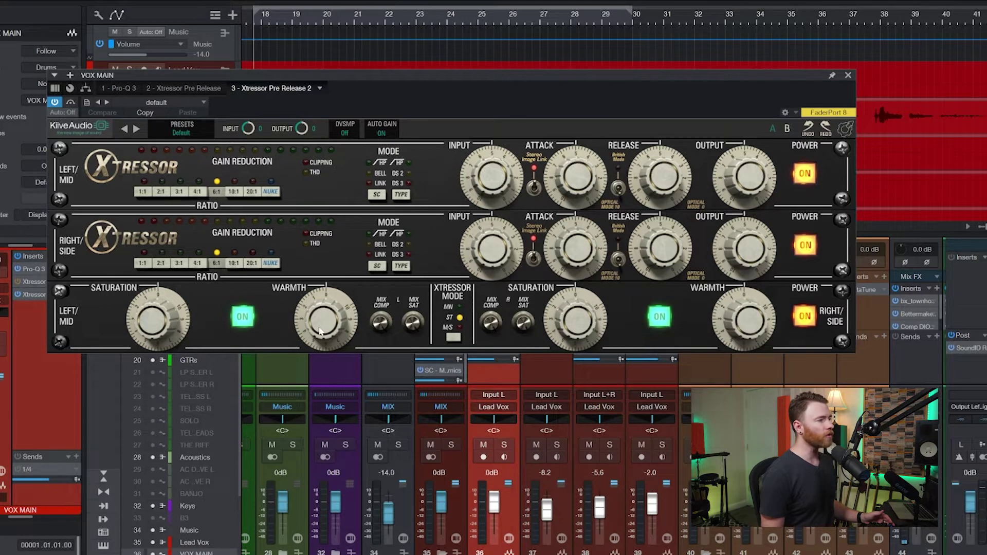
left_click_drag(319, 329, 310, 348)
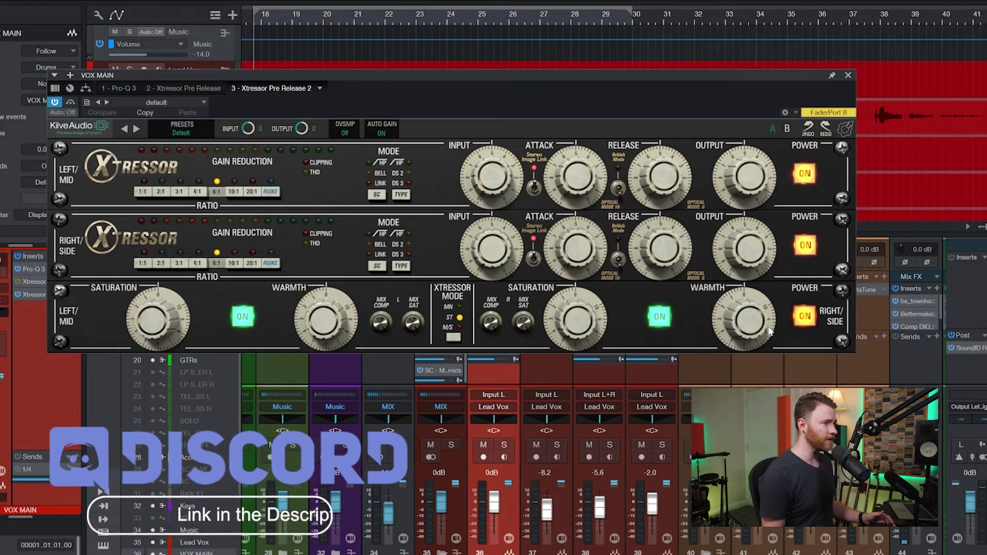
left_click(804, 316)
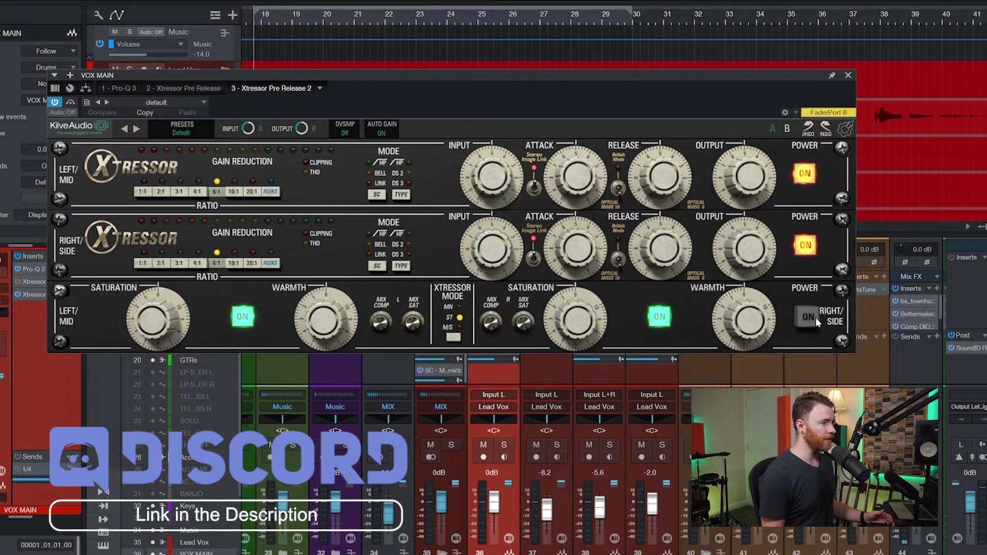
left_click(814, 317)
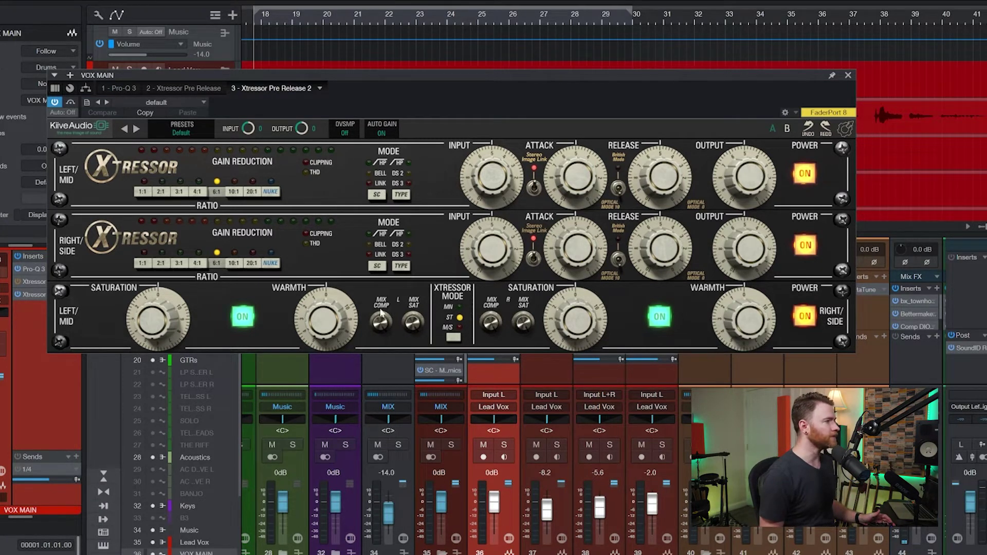
Test the Mix Comp and Mix Sat blend controls of the left channel.
left_click_drag(380, 320, 368, 357)
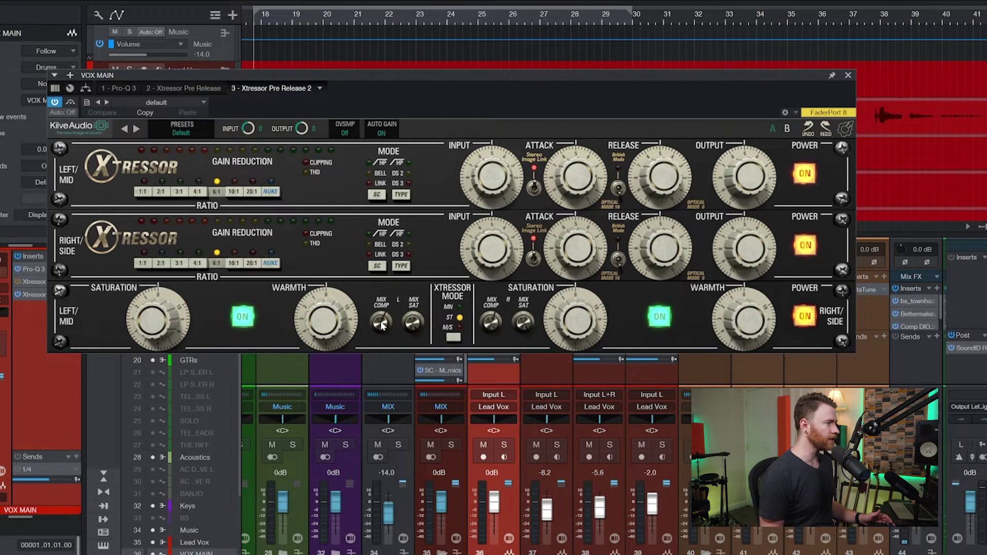
left_click_drag(380, 321, 374, 341)
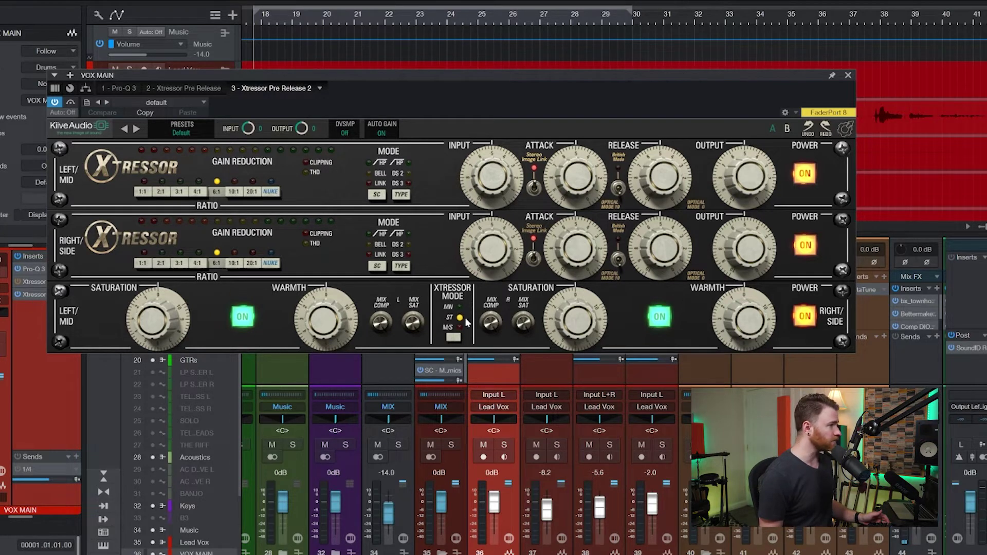
mouse_move(416, 348)
left_mouse_down()
mouse_move(406, 374)
mouse_move(399, 331)
mouse_move(399, 353)
mouse_move(402, 342)
left_mouse_up()
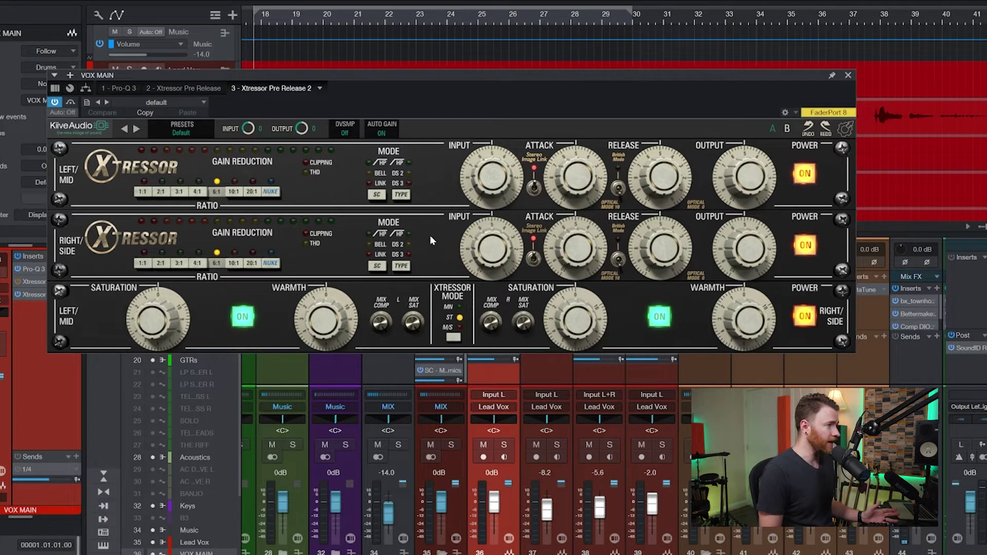
Cycle the Xtressor Mode through M/S and MN, and return it to ST.
left_click(460, 328)
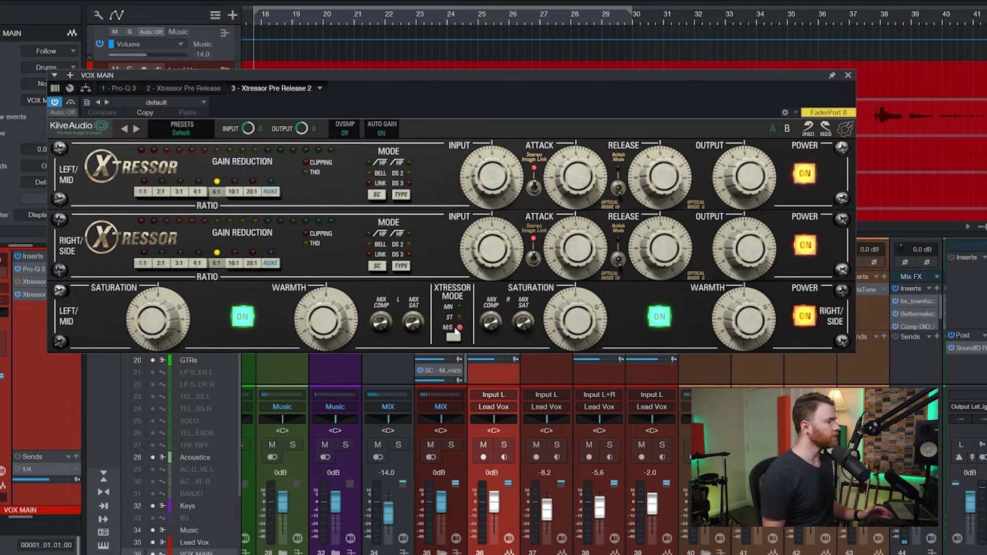
left_click(454, 340)
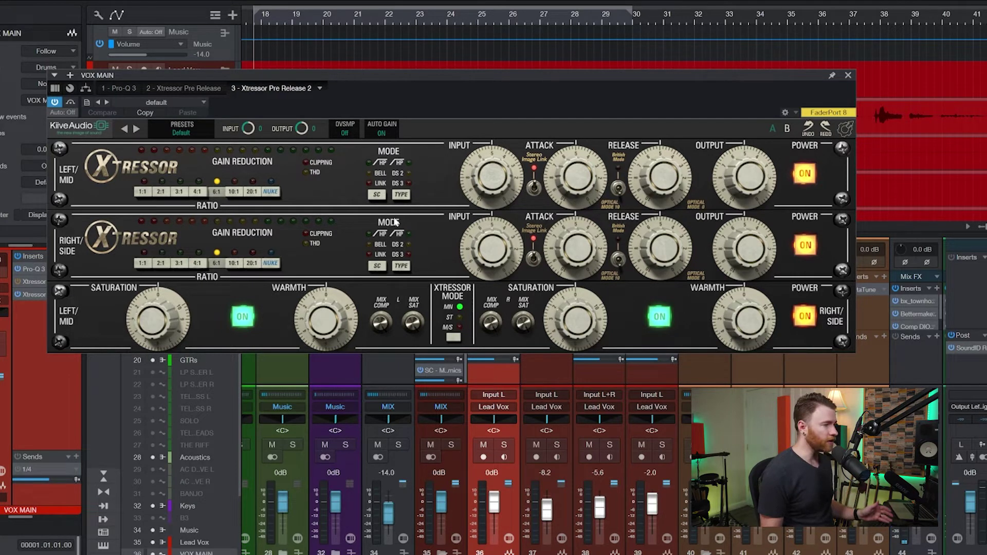
left_click(449, 326)
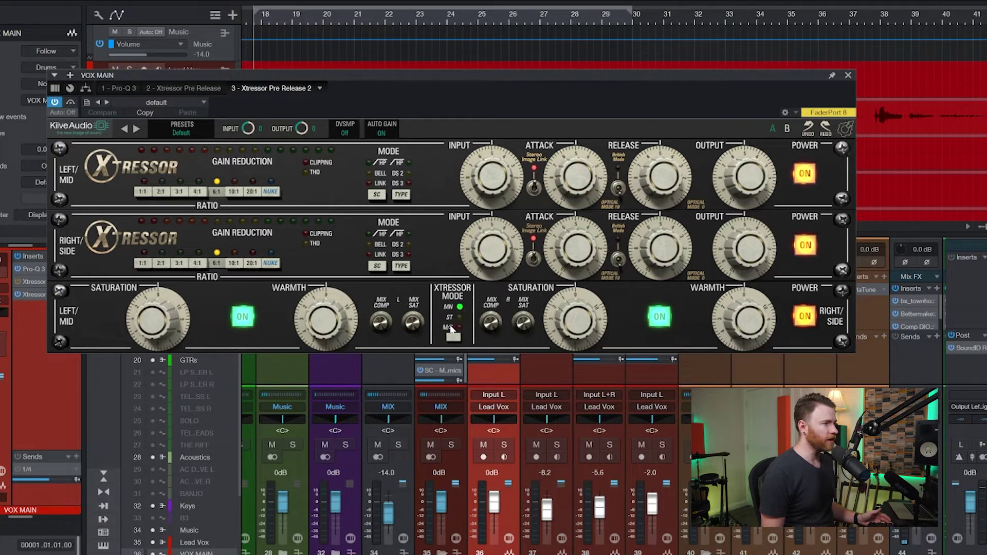
left_click(452, 337)
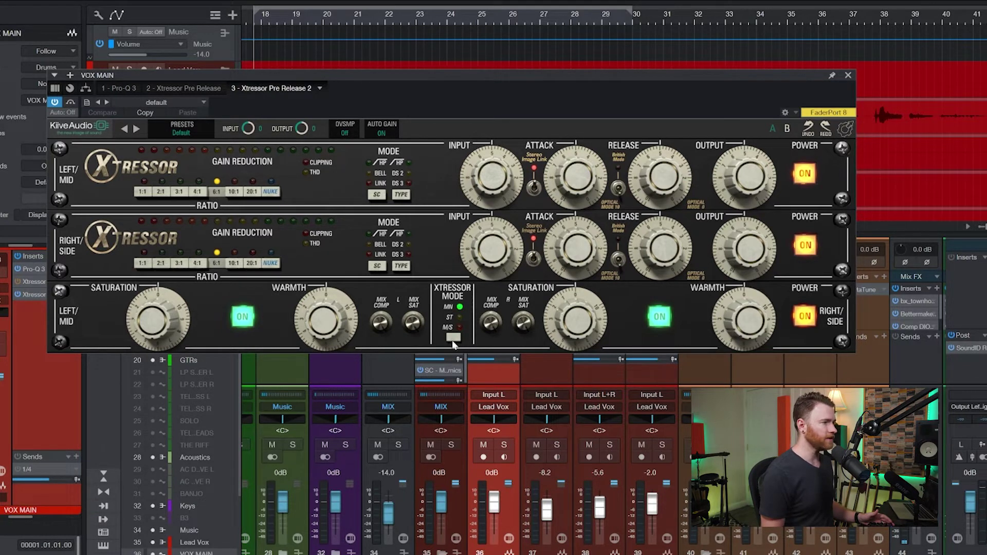
left_click(452, 337)
left_click(452, 337)
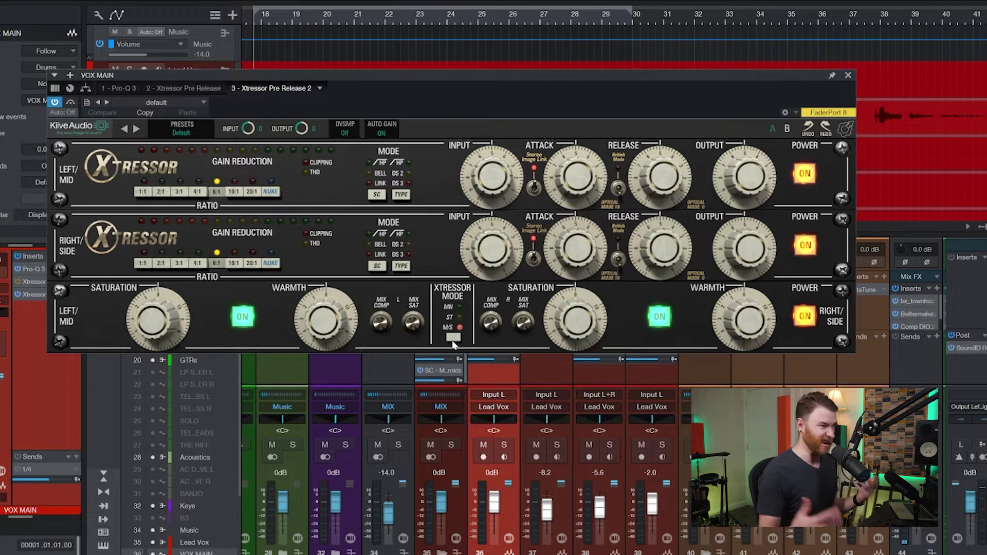
left_click(452, 338)
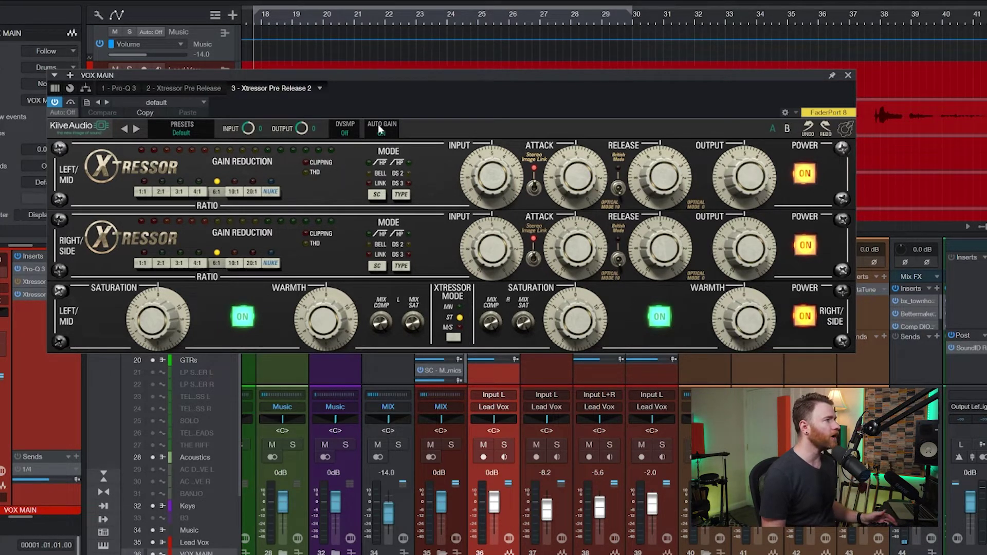
Test the Left/Mid input control up and down with Auto Gain enabled.
left_click_drag(466, 182, 468, 165)
left_click_drag(517, 197, 502, 134)
left_click_drag(490, 178, 482, 307)
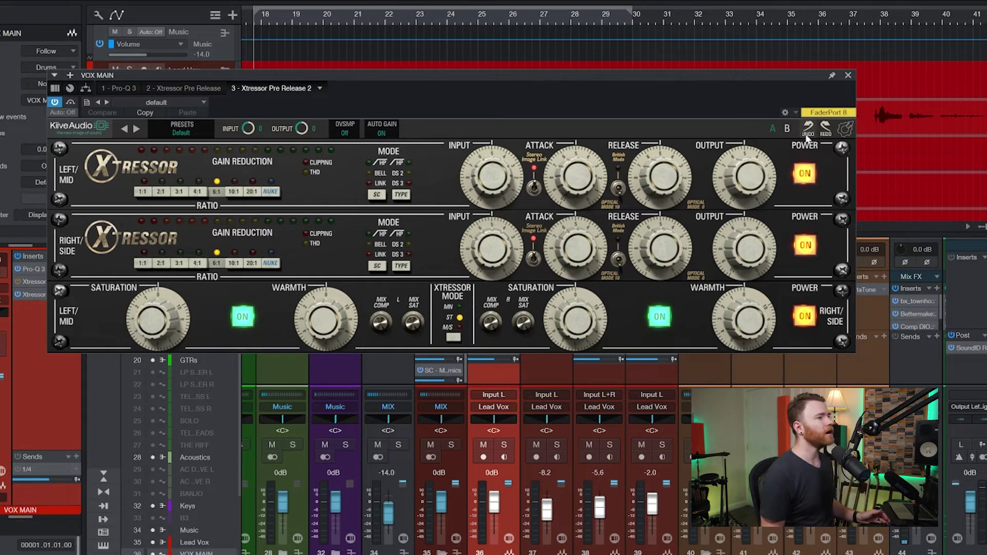
View the Xtressor plugin's options menu with the GUI, Product Info and Updates entries, and close it again.
left_click(844, 132)
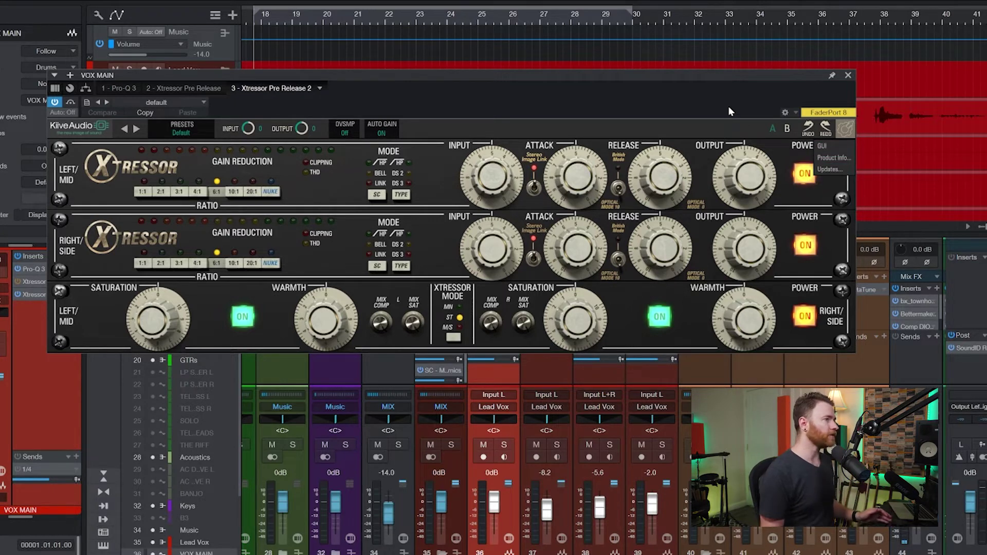
left_click(843, 129)
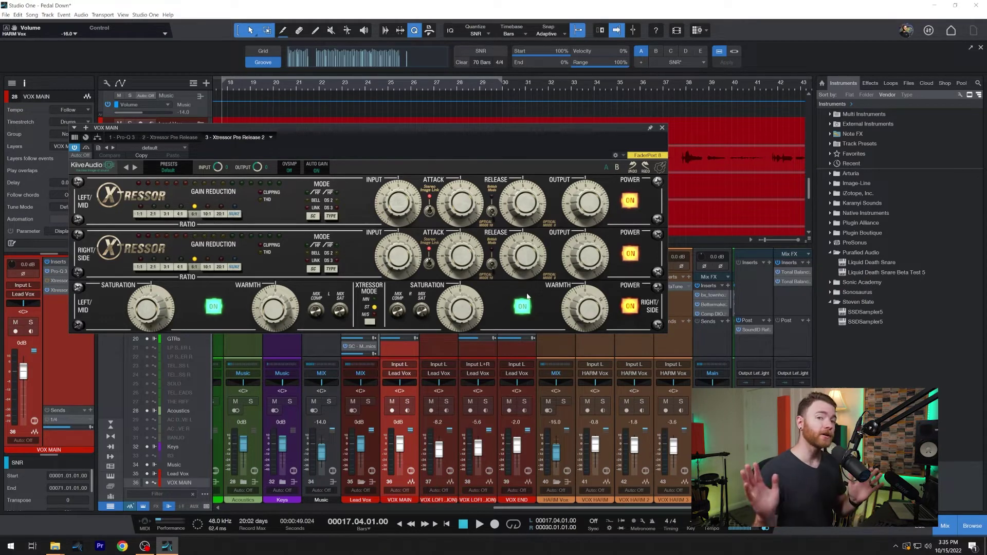
Close the second Xtressor instance, open the first one on VOX MAIN, and move its window down to uncover the vocal track.
left_click(663, 127)
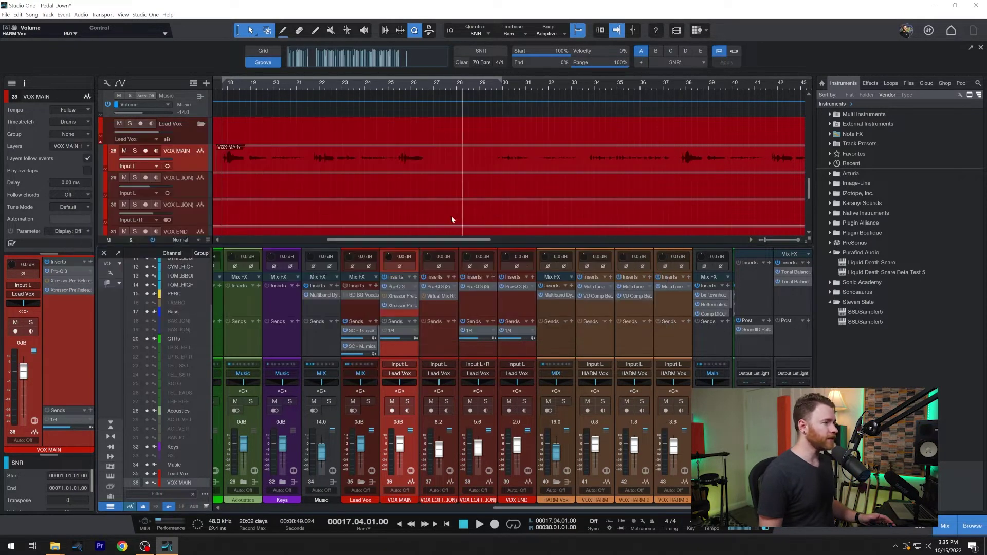
left_click(389, 296)
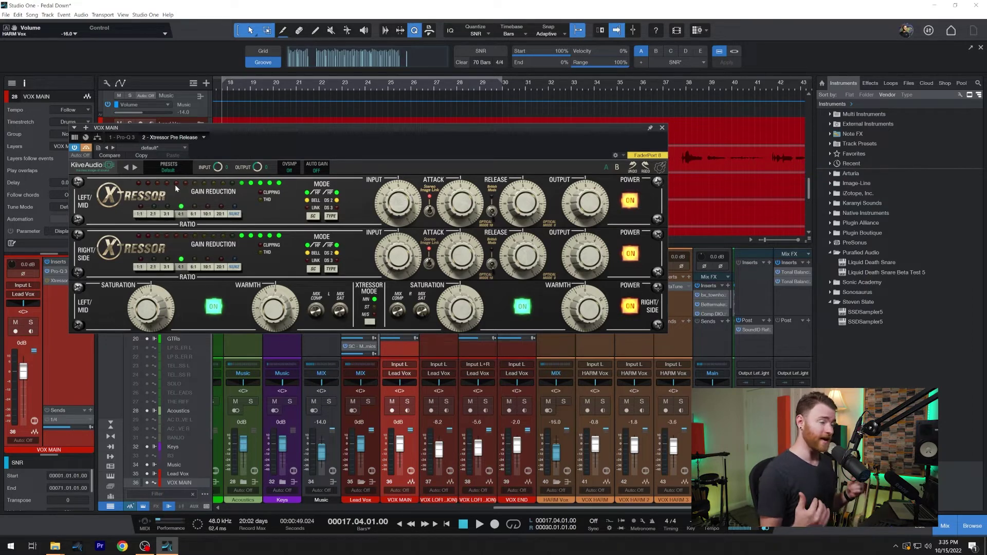
left_click_drag(338, 128, 332, 183)
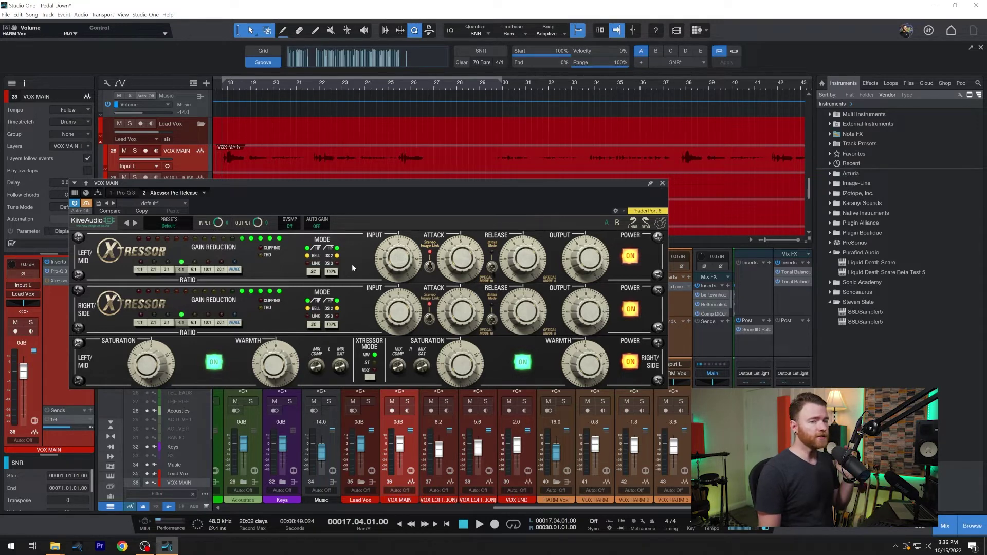
Listen to the full mix with the Xtressor bypassed, and to the VOX MAIN channel soloed.
key("space")
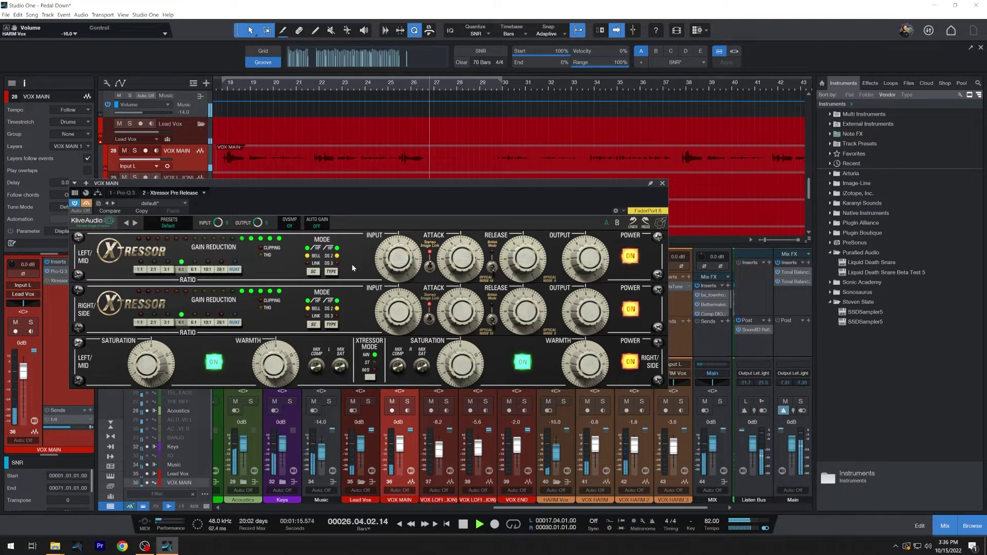
key("space")
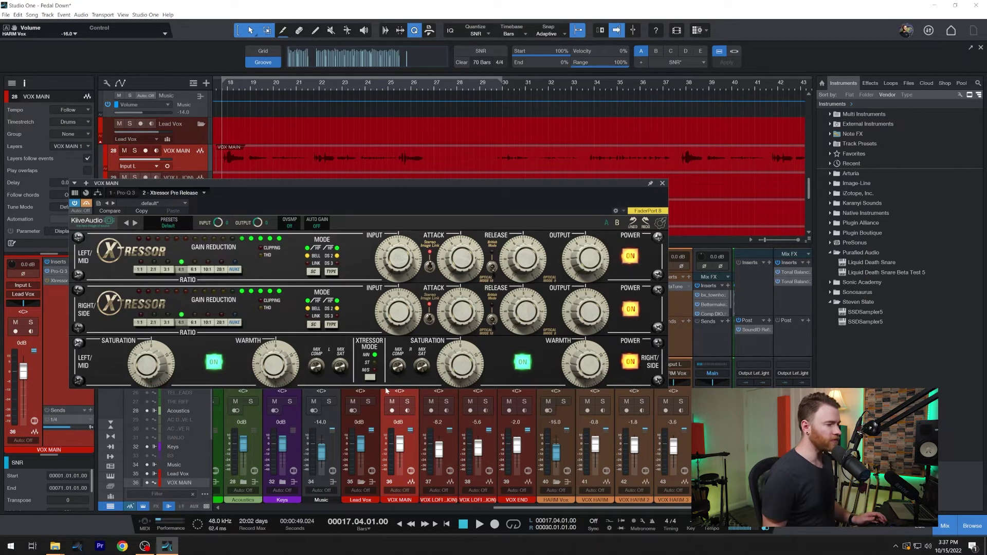
left_click(407, 402)
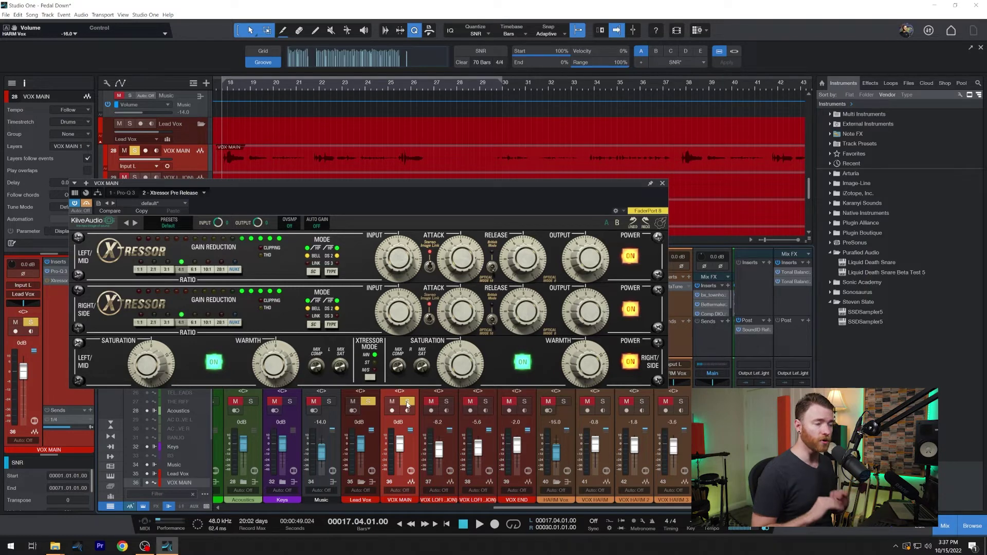
key("space")
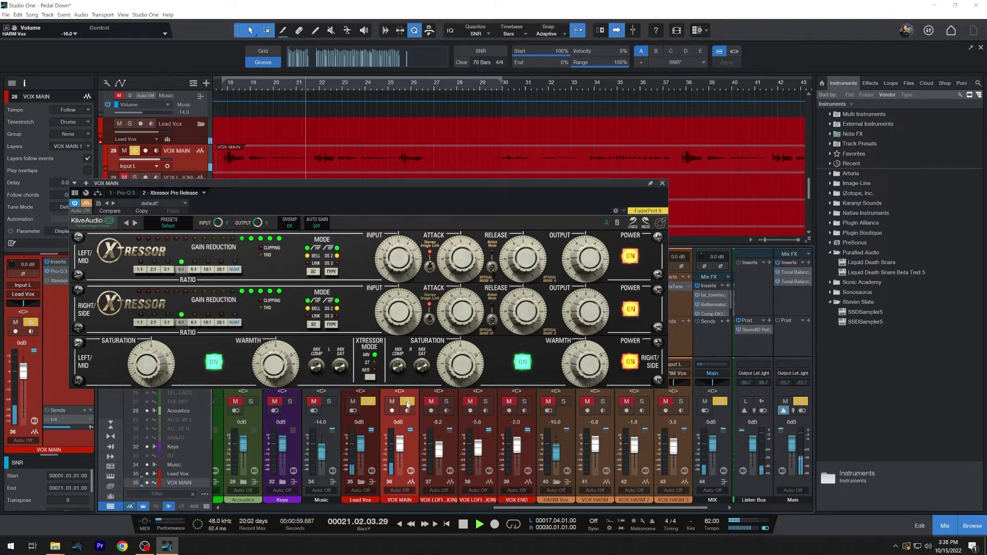
key("space")
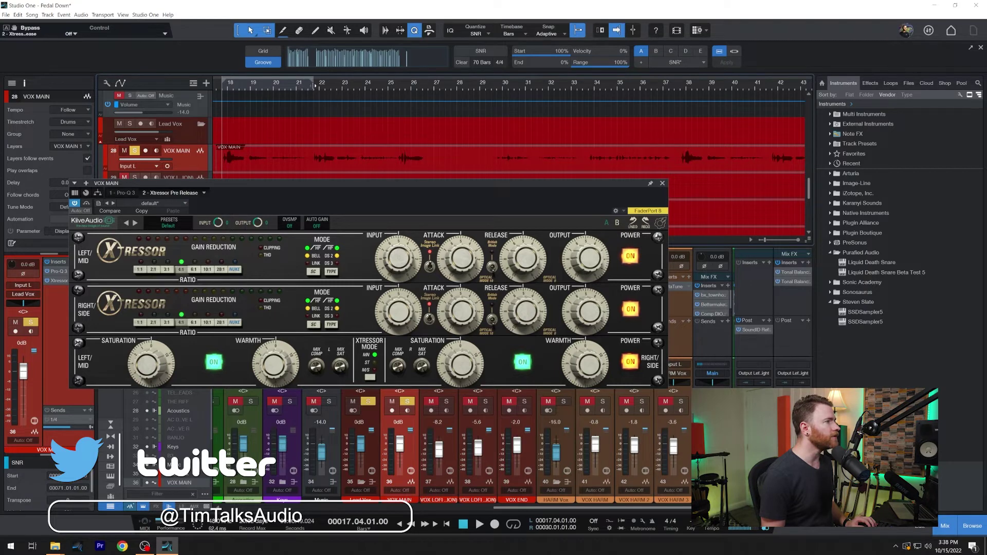
Set the loop end to 21.04 in the timeline, enable looping, and start playback of the soloed vocal.
left_click_drag(314, 86, 313, 85)
key("slash")
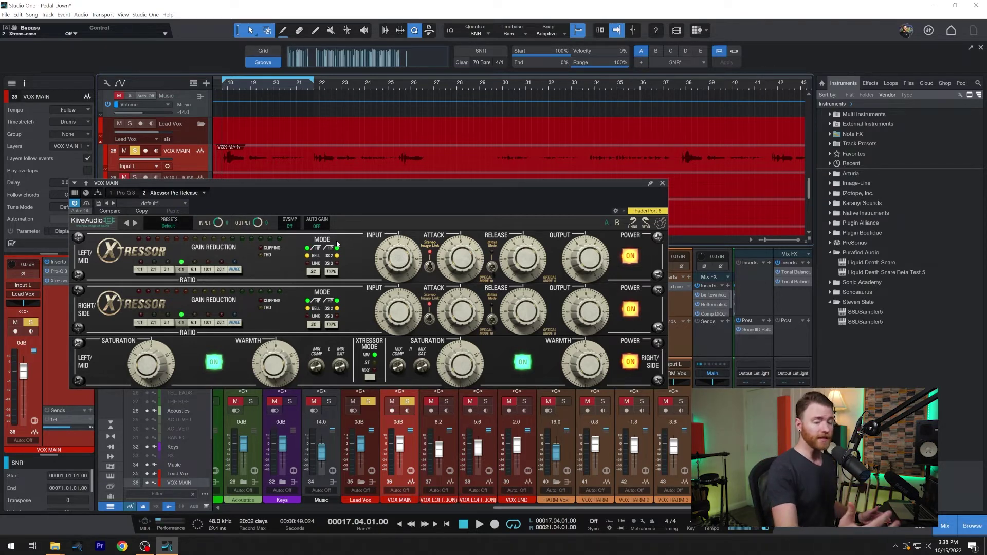
key("space")
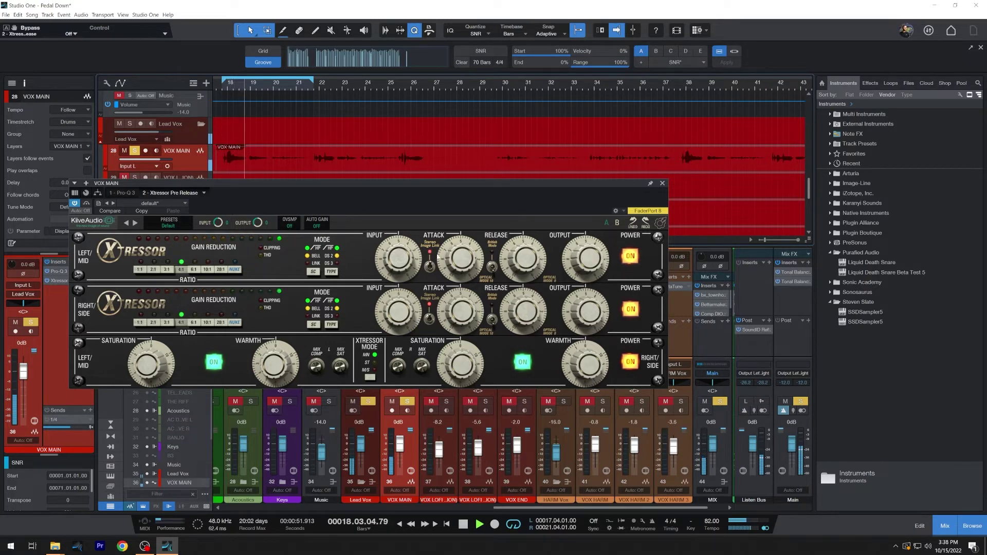
Adjust the Left/Mid attack, release, input and saturation while the soloed vocal loops, and stop playback.
left_click(455, 270)
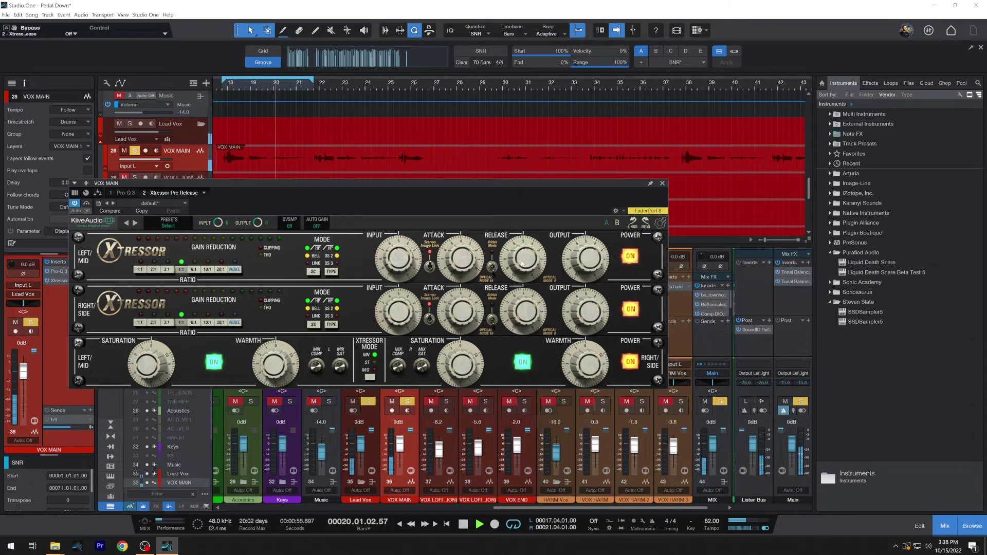
left_click_drag(520, 264, 519, 279)
left_click_drag(402, 266, 399, 256)
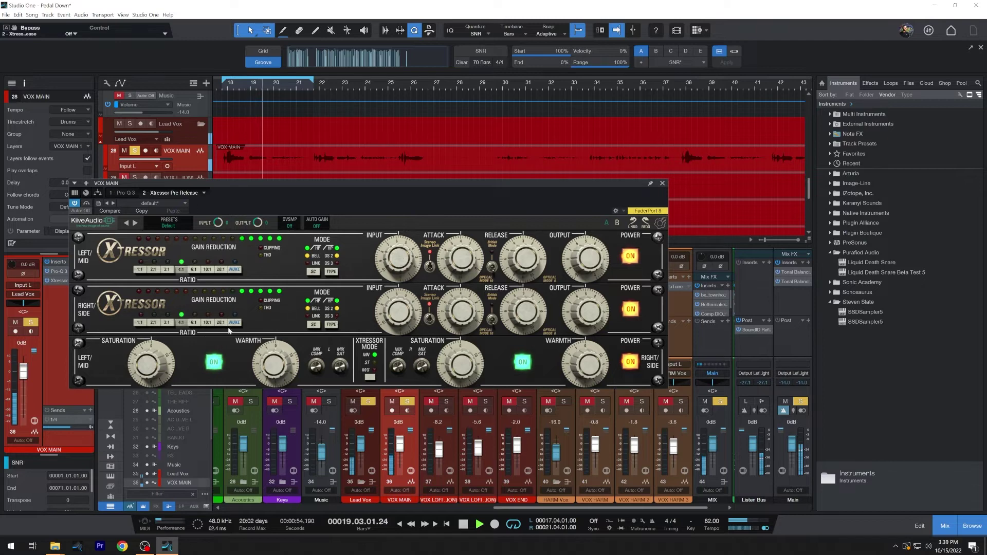
left_click_drag(150, 355, 150, 351)
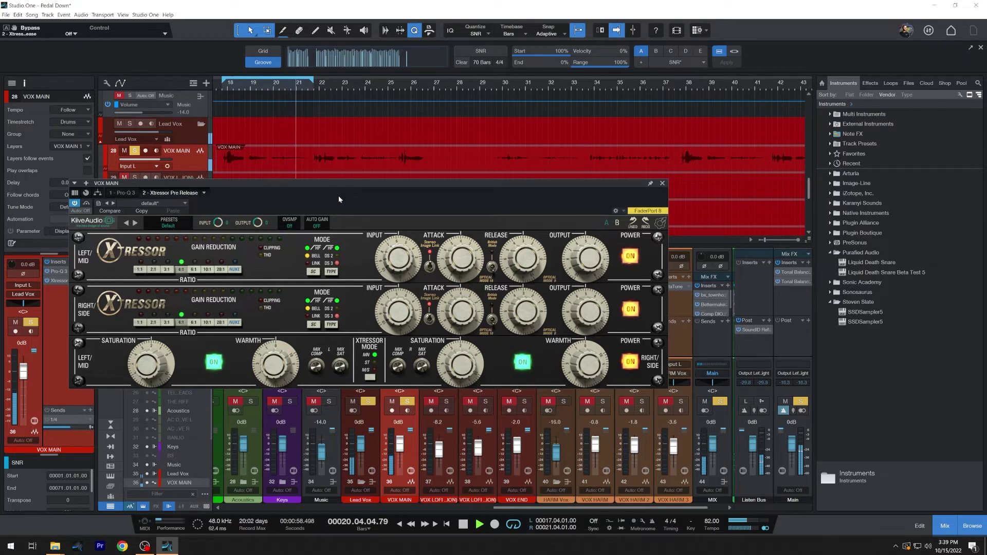
key("space")
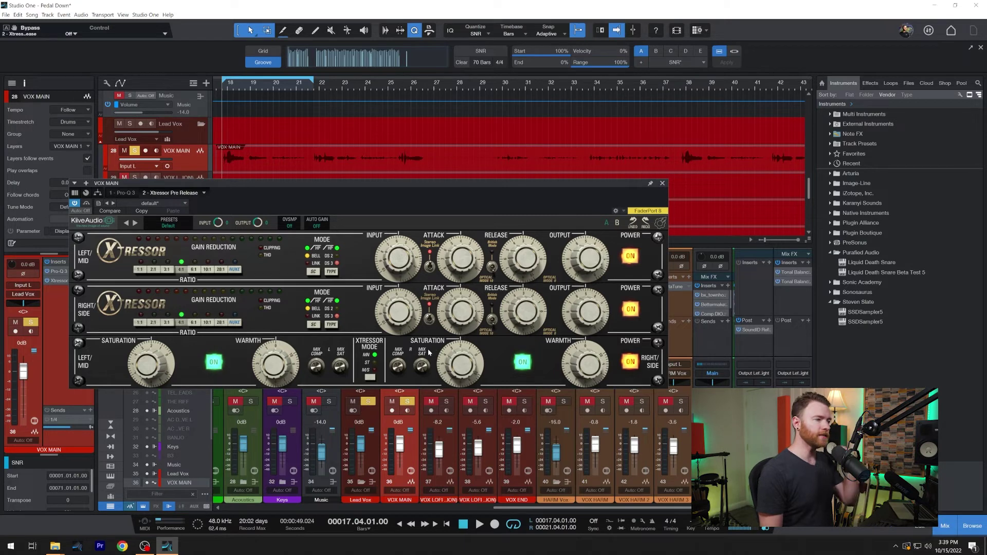
Clear the solo on VOX MAIN and lower the Left/Mid output of the Xtressor.
key("shift+s")
left_click_drag(586, 262, 576, 321)
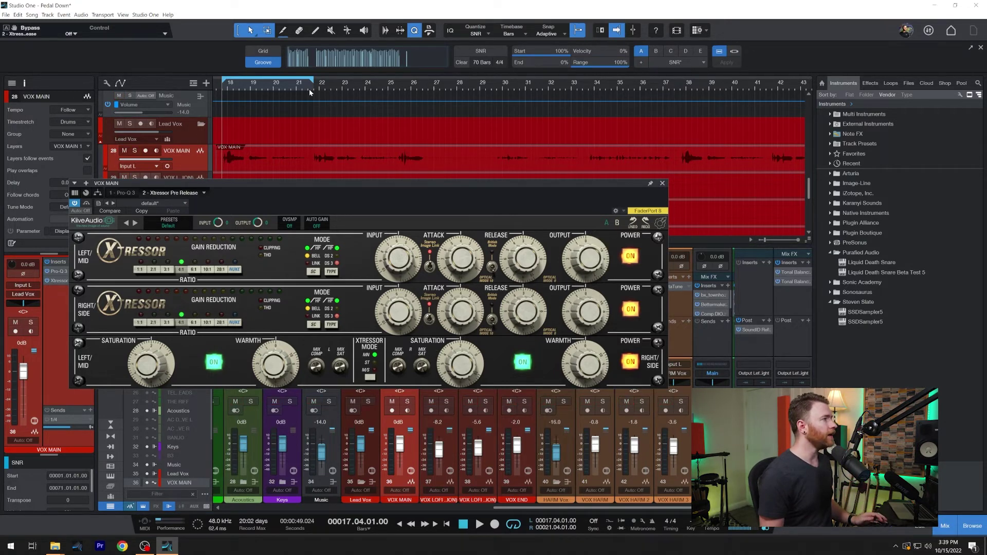
Extend the loop end to bar 27 and balance the Left/Mid output against the full mix during playback.
left_click_drag(312, 81, 434, 105)
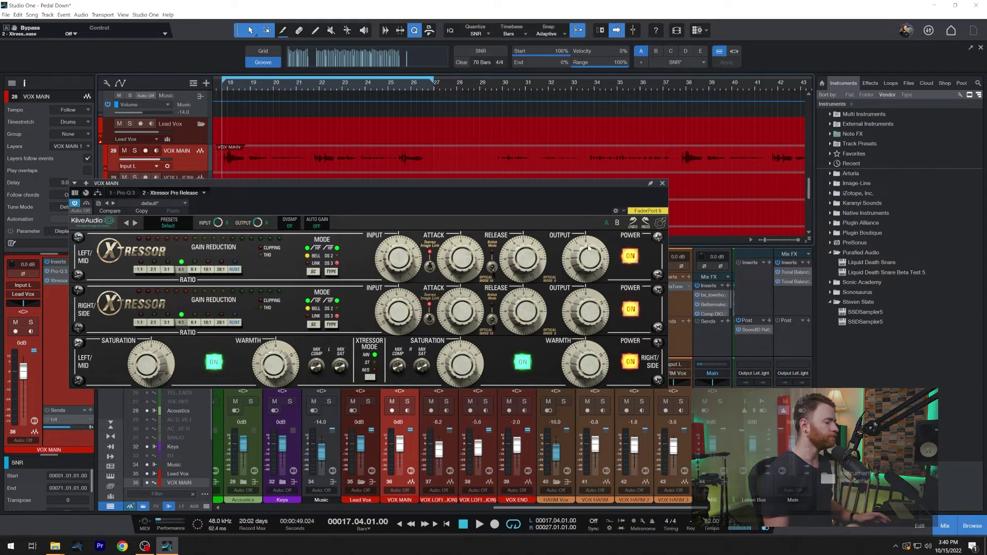
key("space")
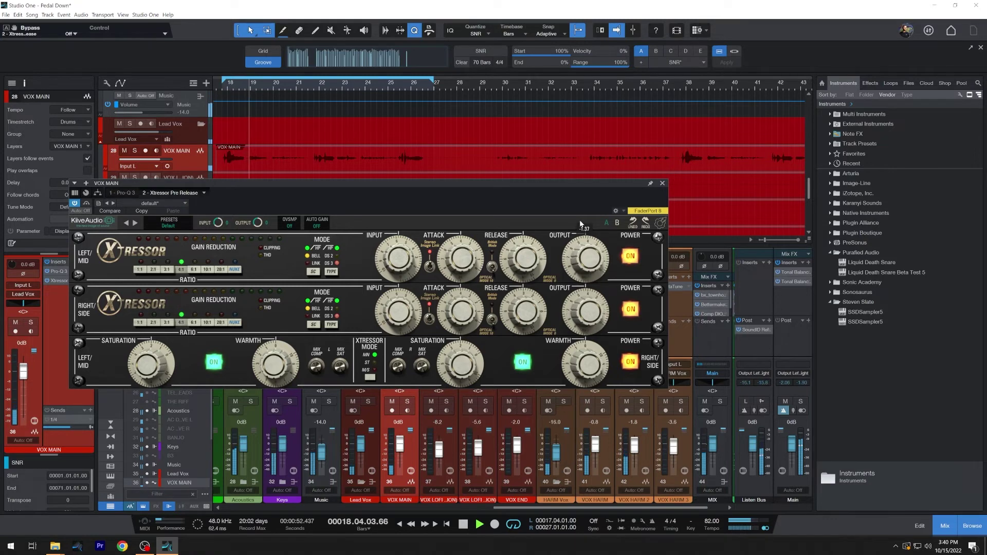
left_click_drag(581, 215, 583, 210)
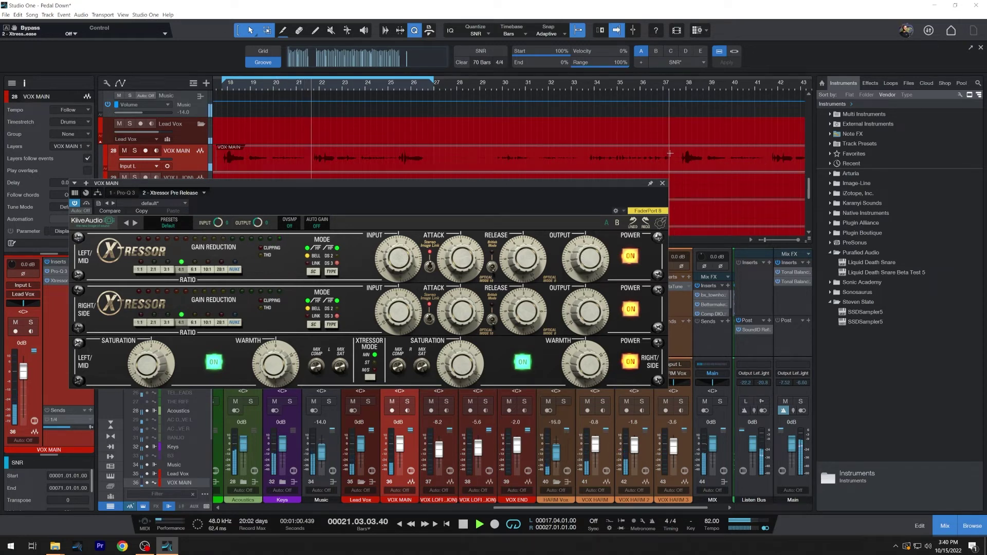
left_click_drag(597, 266, 598, 265)
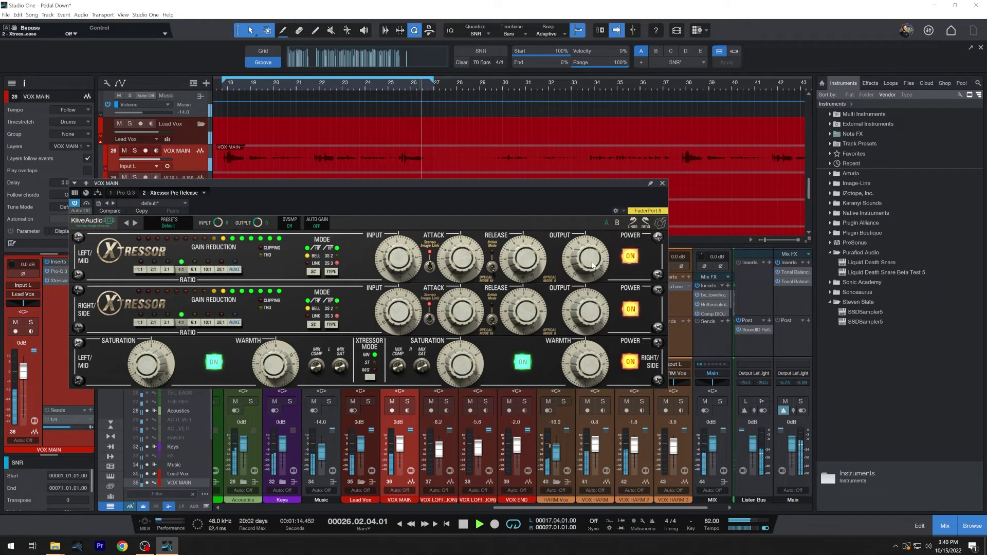
key("space")
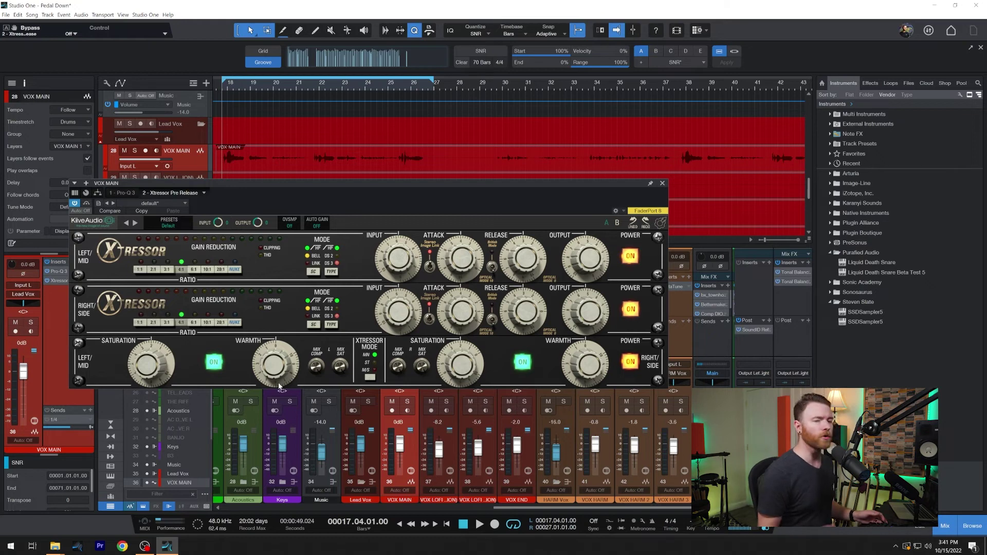
Solo VOX MAIN, set the Left/Mid warmth to 2.00 during looped playback, and return to the full mix.
left_click(409, 402)
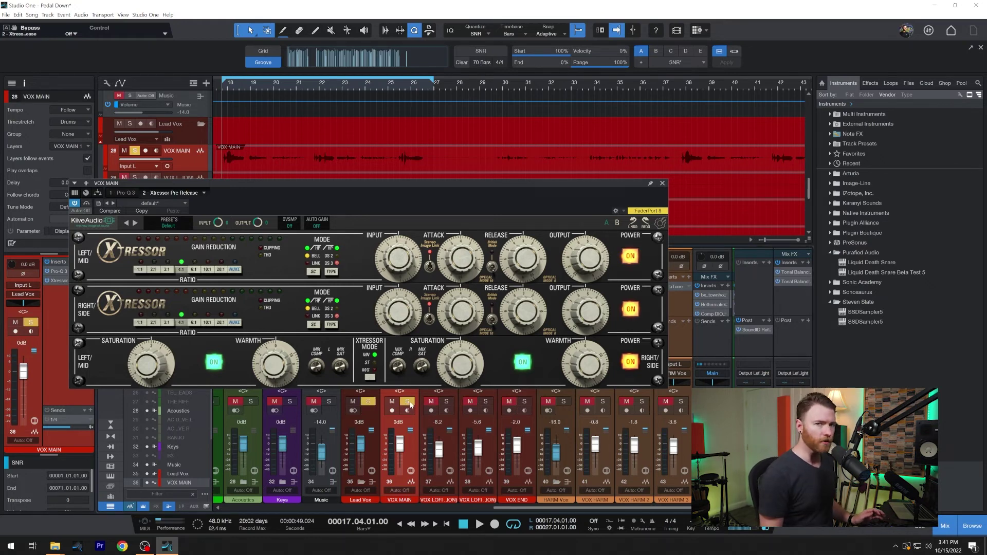
key("space")
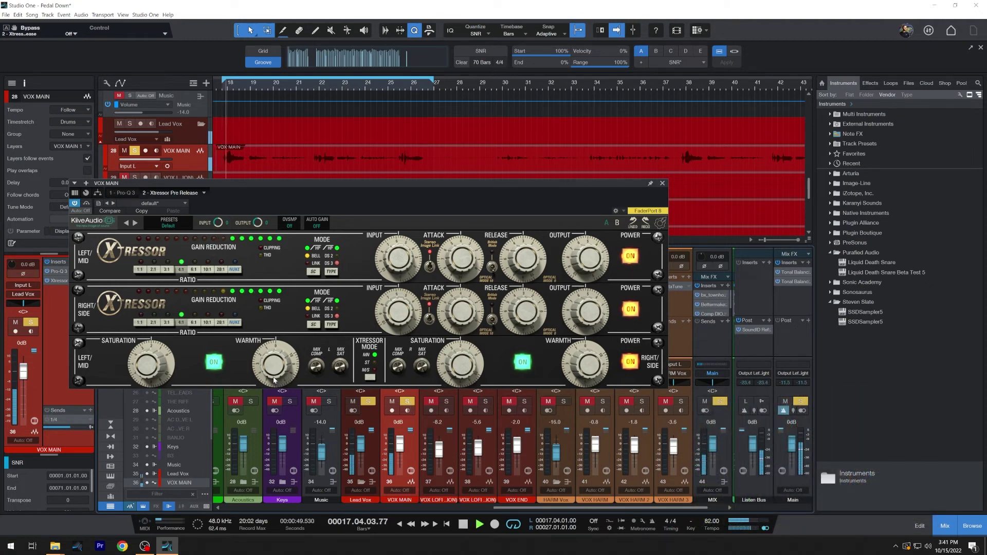
mouse_move(273, 369)
left_click_drag(273, 369, 272, 248)
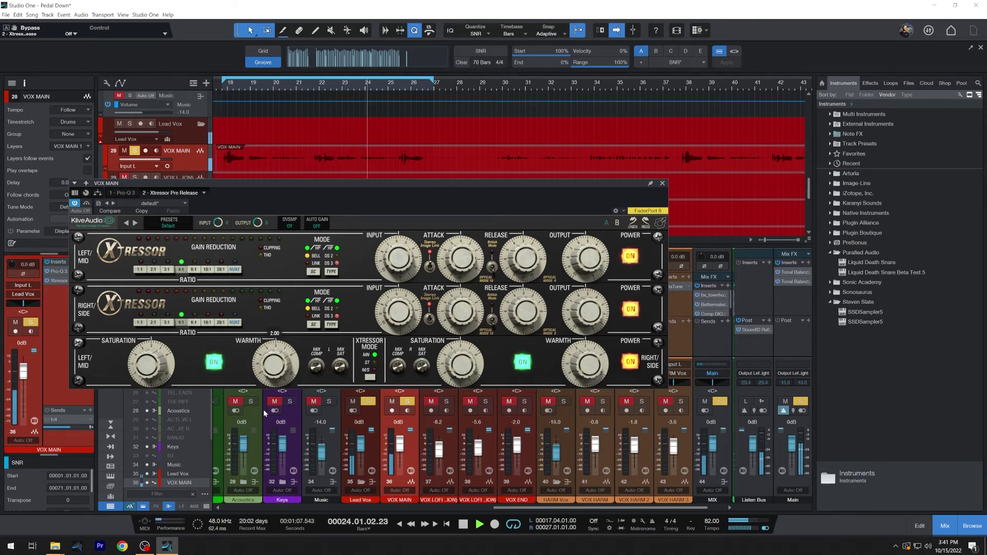
left_click(392, 402)
left_click(407, 402)
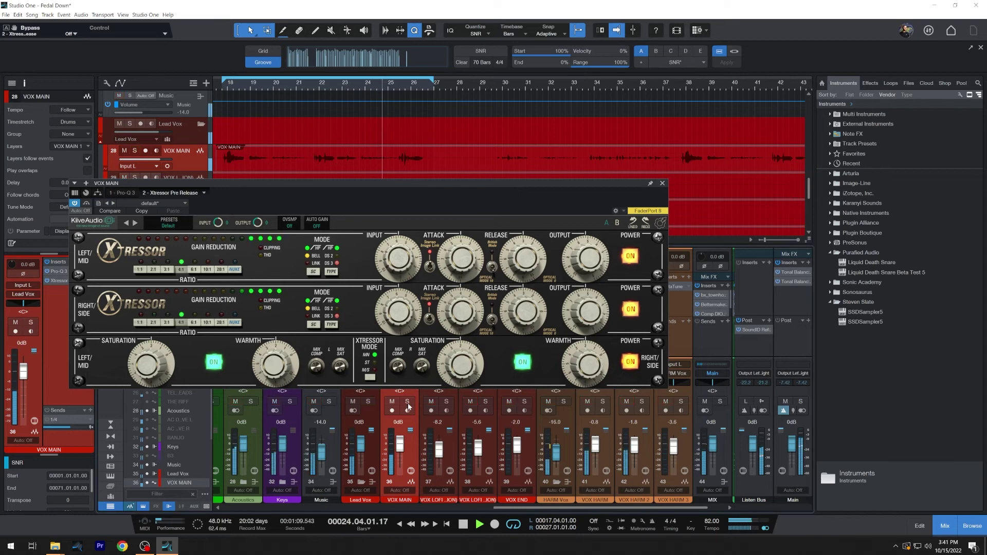